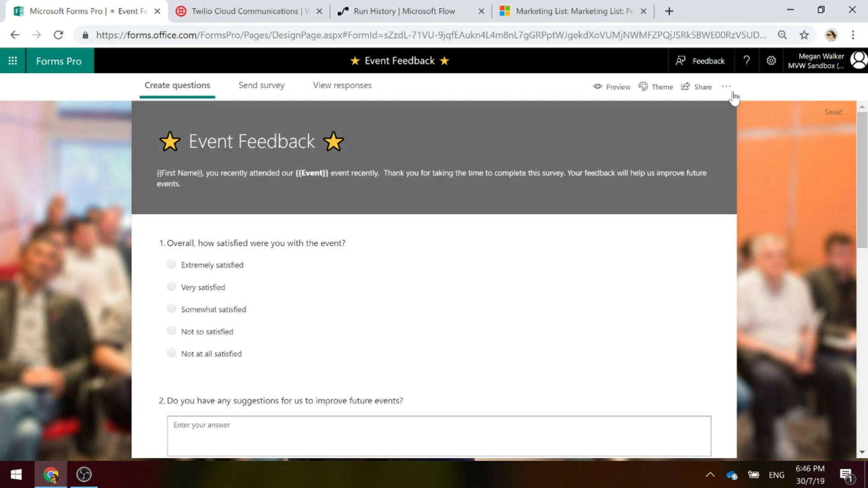
- Review the survey's piping variables First Name, Last Name and Event, then close the panel
click(726, 86)
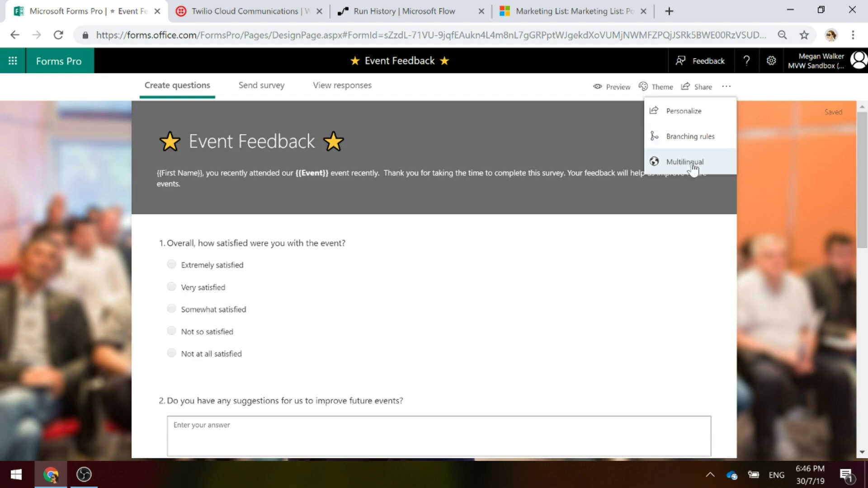
click(691, 111)
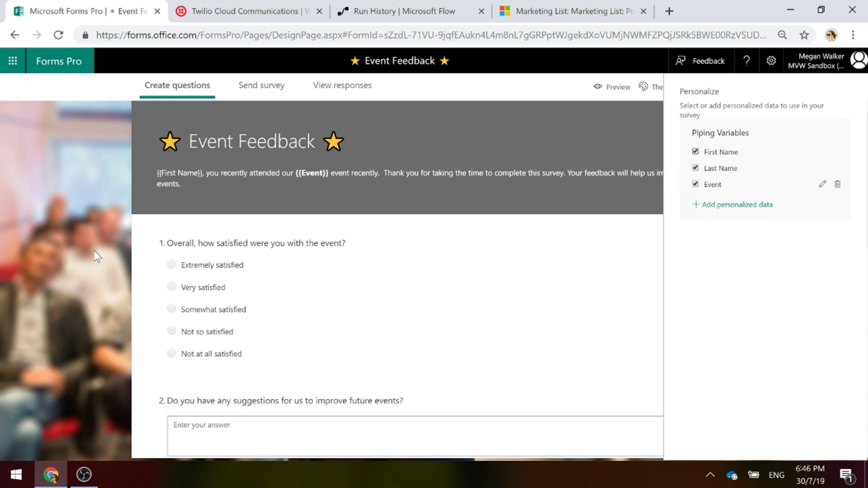
click(97, 256)
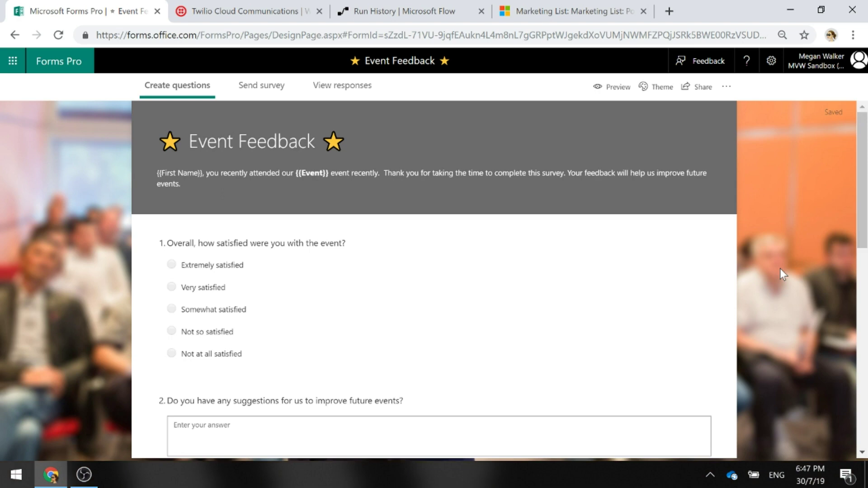
click(571, 10)
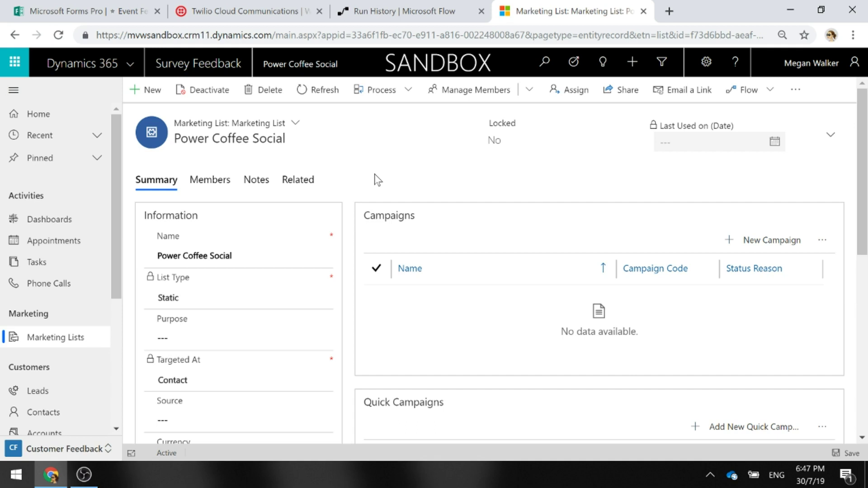
- Switch to the Twilio Console's My first Twilio project dashboard with its trial balance
click(244, 10)
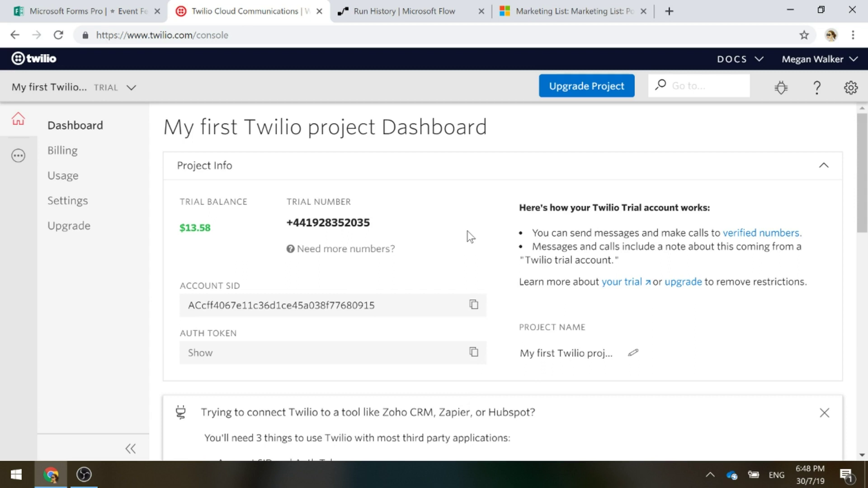
- Open the Send SMS Survey flow for editing and expand its 'When a record is selected' trigger
click(396, 11)
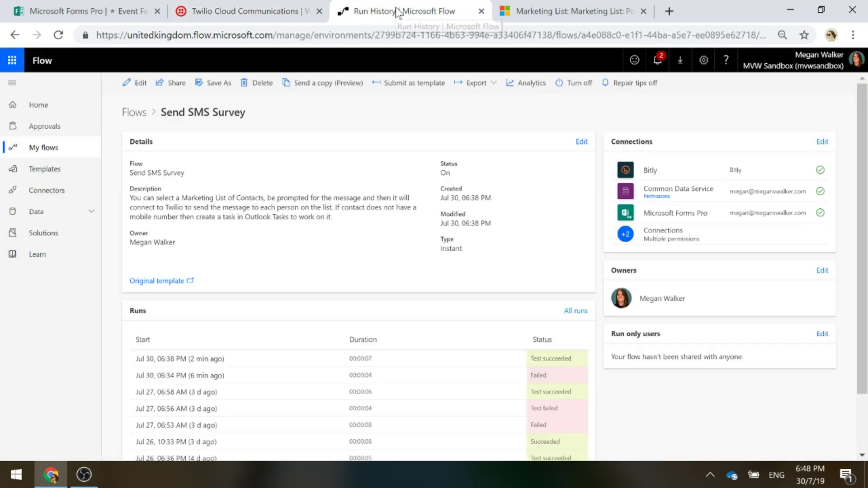
click(140, 84)
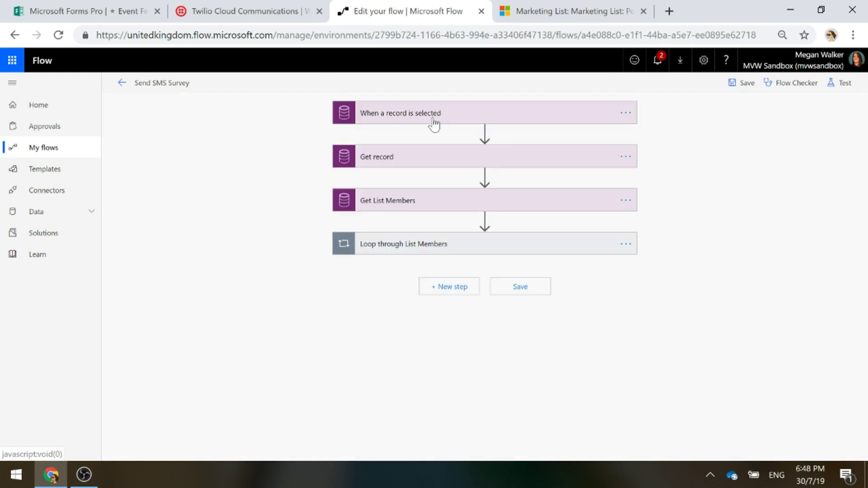
click(434, 118)
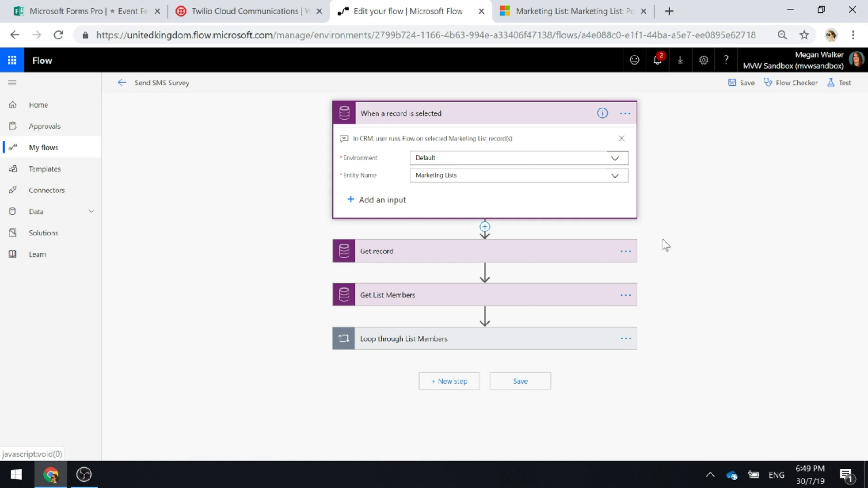
- Expand the Get record and Get List Members steps to view their settings
click(411, 251)
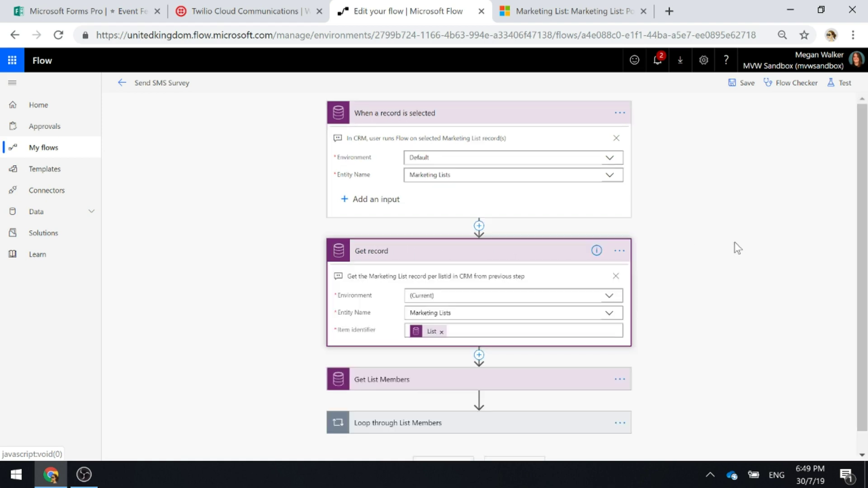
scroll(744, 257, down, 1)
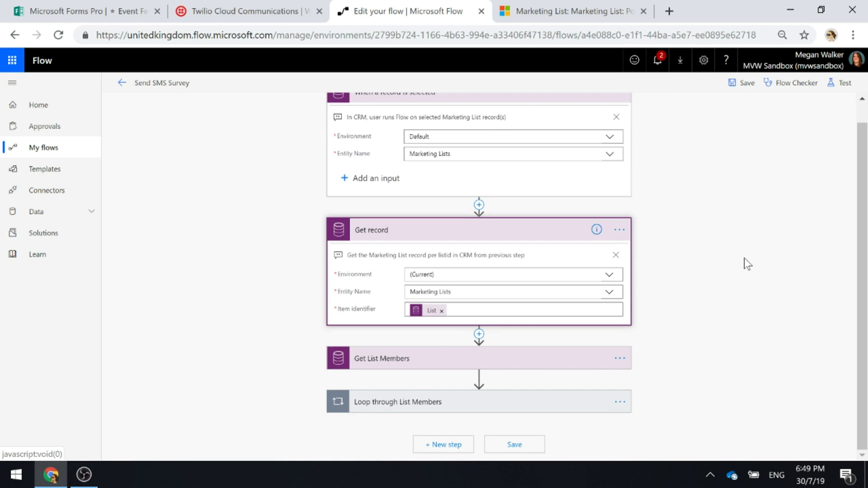
click(400, 360)
scroll(728, 300, down, 3)
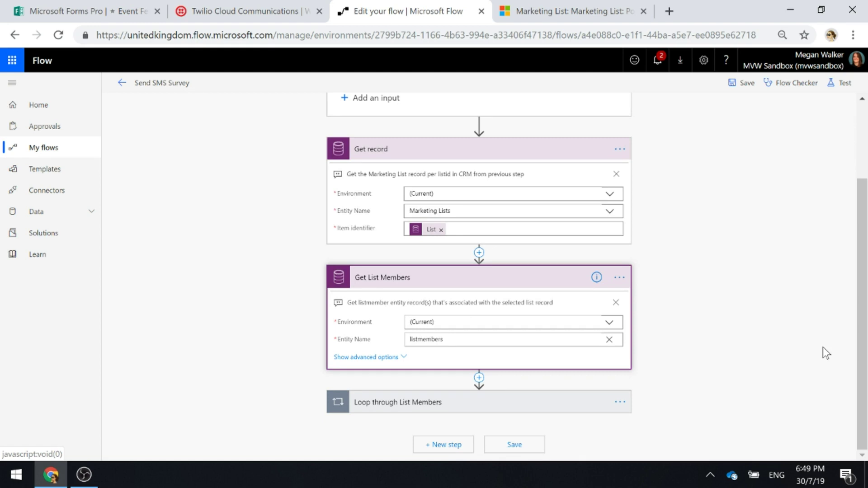
- Expand the member loop and Get Matching Contact, inspecting its Contacts entity and identifier expression
click(407, 403)
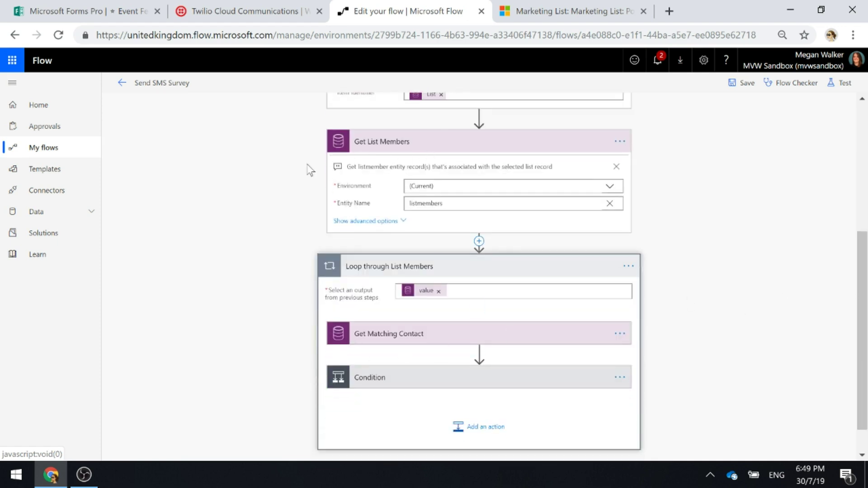
click(452, 333)
scroll(809, 297, down, 2)
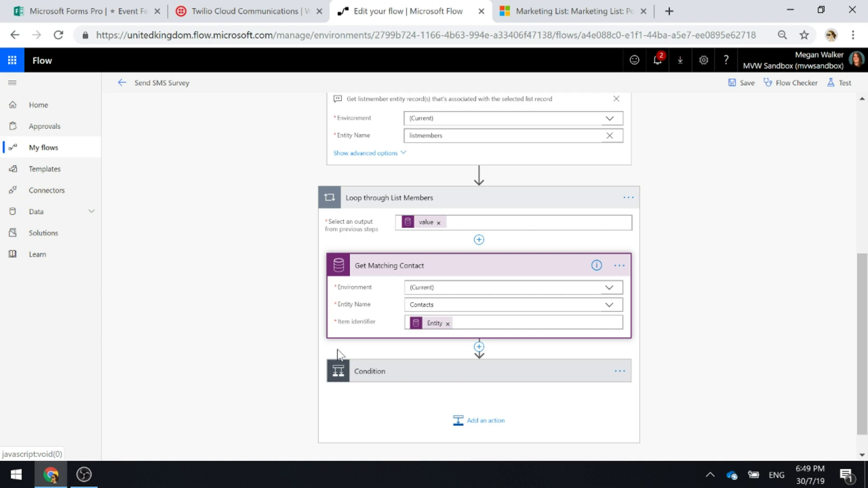
click(355, 304)
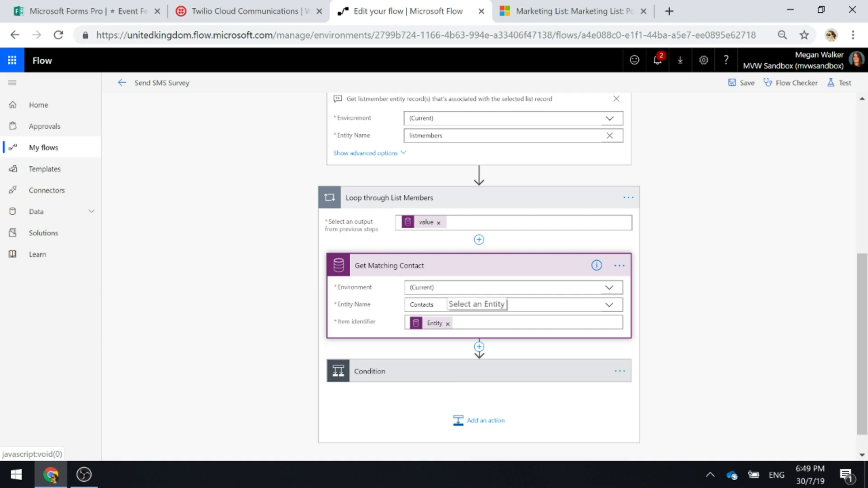
click(436, 323)
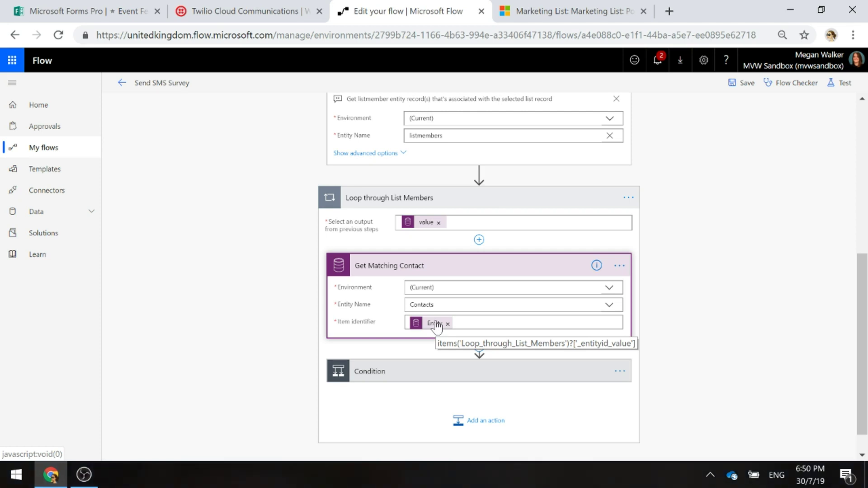
scroll(668, 300, up, 2)
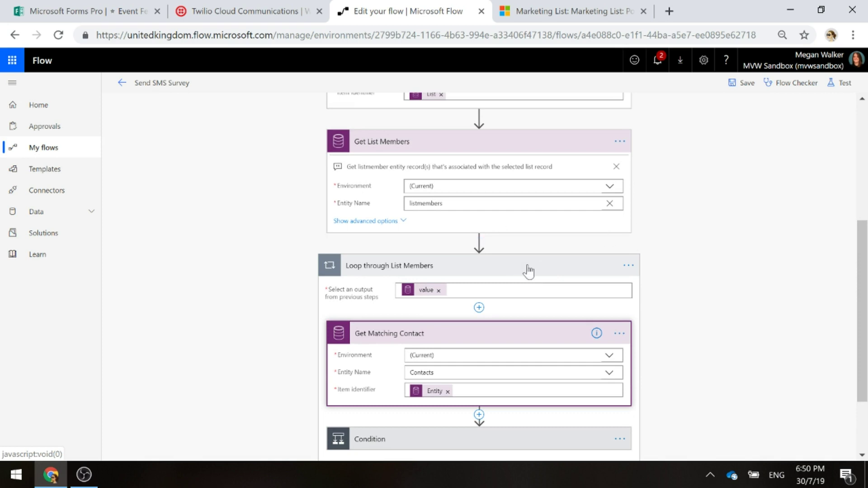
scroll(528, 272, down, 2)
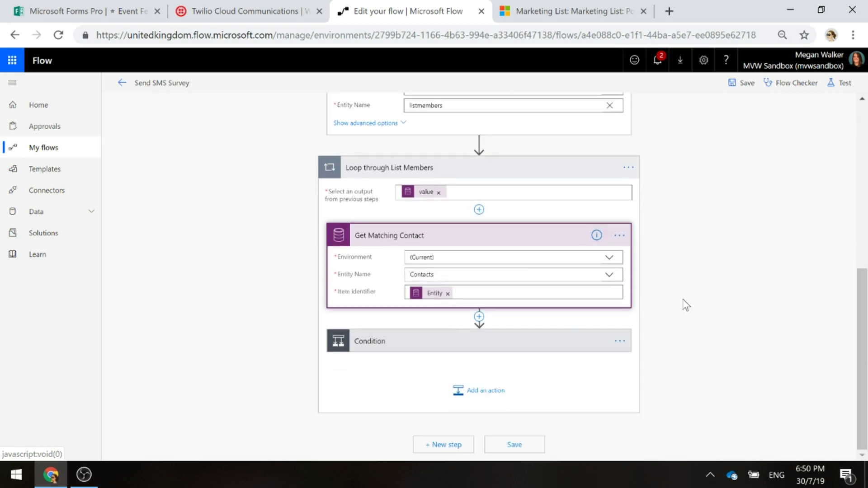
- Expand the Condition, highlight its mobile phone expression, and review the If yes actions
click(469, 344)
scroll(759, 310, down, 2)
scroll(761, 312, down, 1)
scroll(761, 312, up, 2)
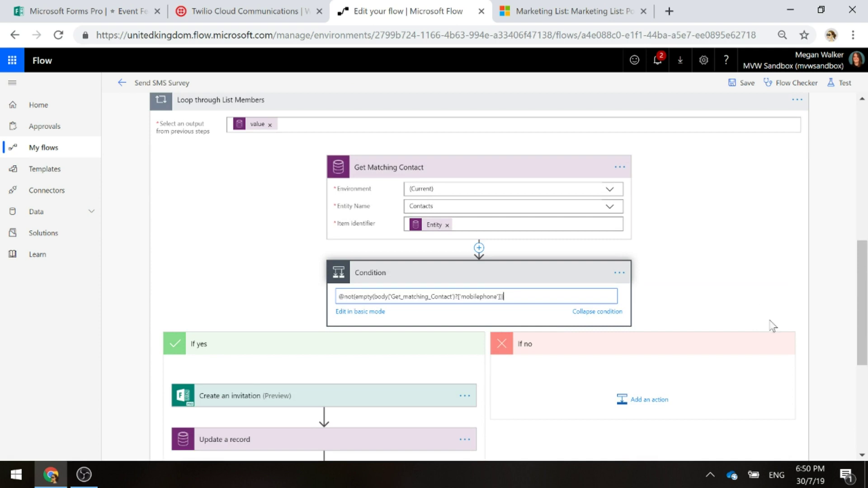
drag(506, 296, 203, 301)
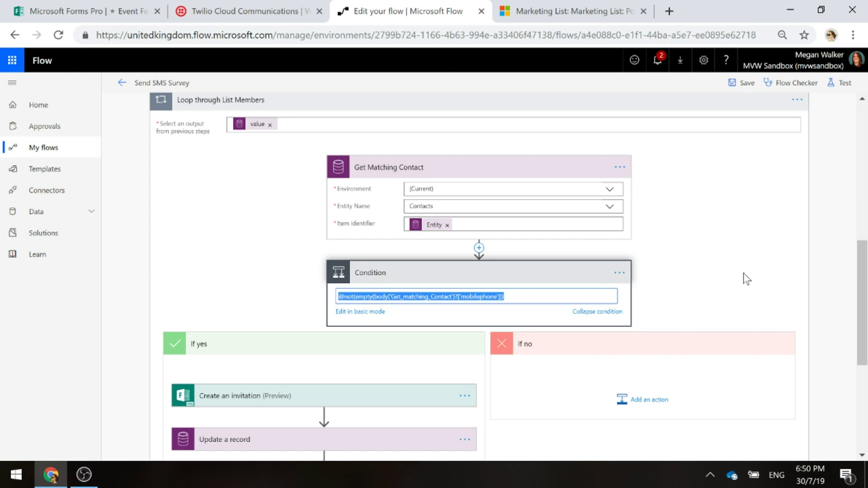
scroll(797, 293, down, 1)
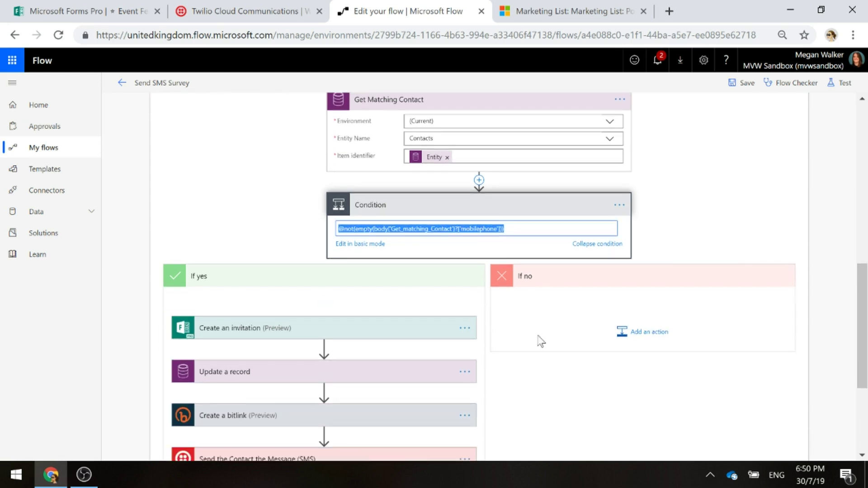
scroll(633, 364, down, 2)
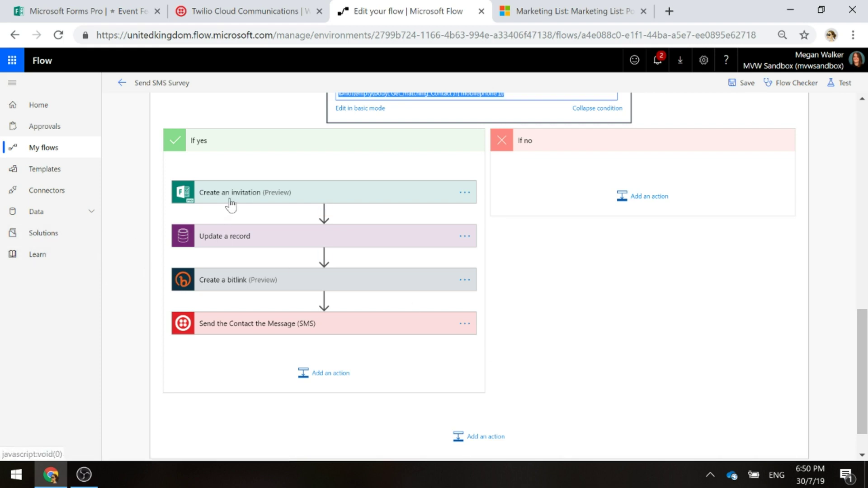
- Inspect Create an invitation's Event field, then expand Update a record's survey invite settings
click(253, 195)
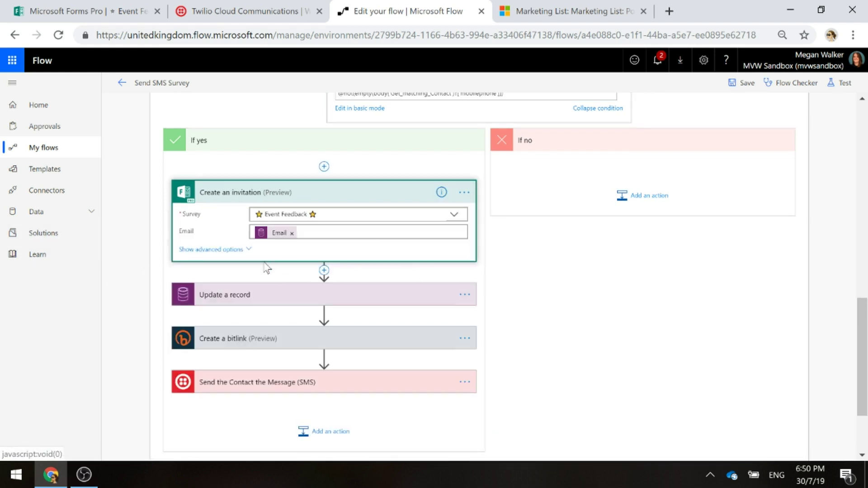
click(247, 253)
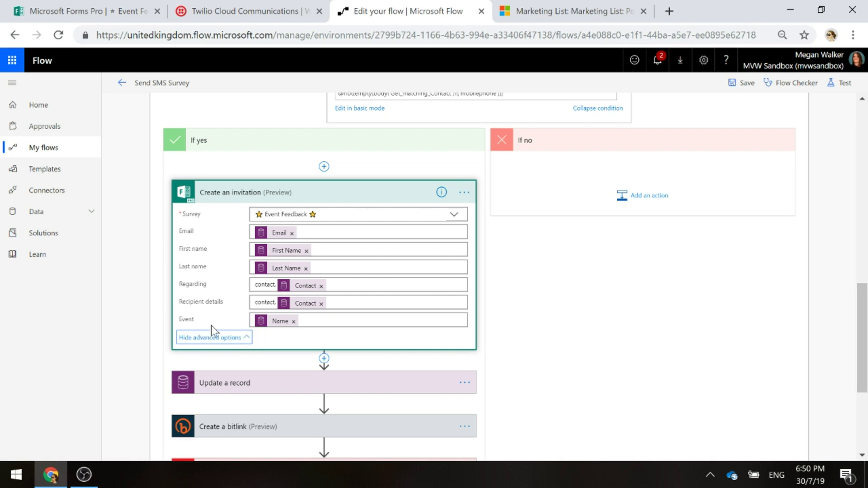
click(270, 323)
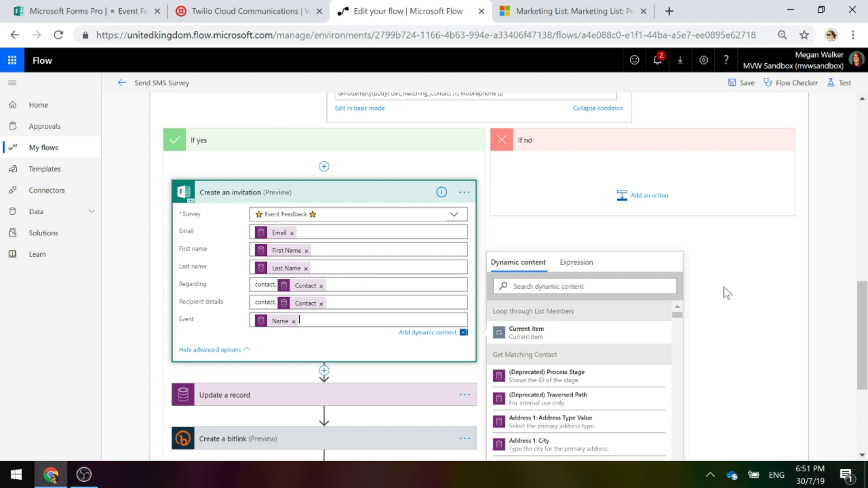
click(264, 192)
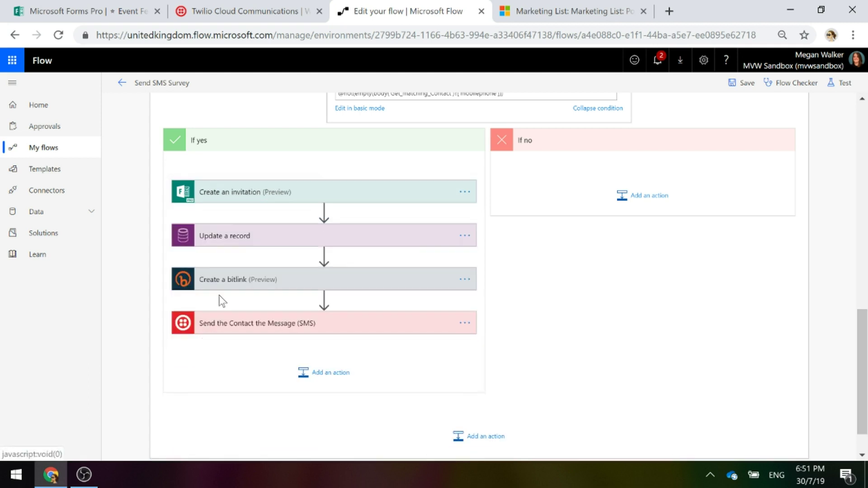
click(232, 242)
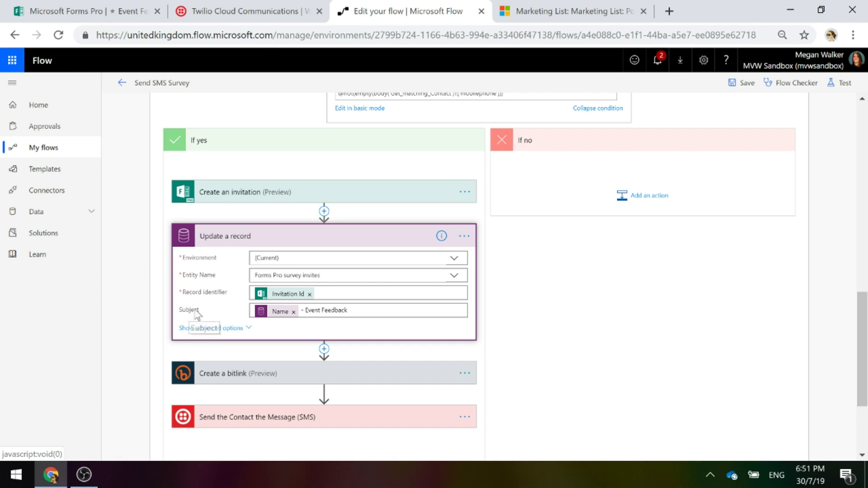
- Collapse Update a record so all four yes-branch actions show only their headers
mouse_move(261, 318)
click(240, 242)
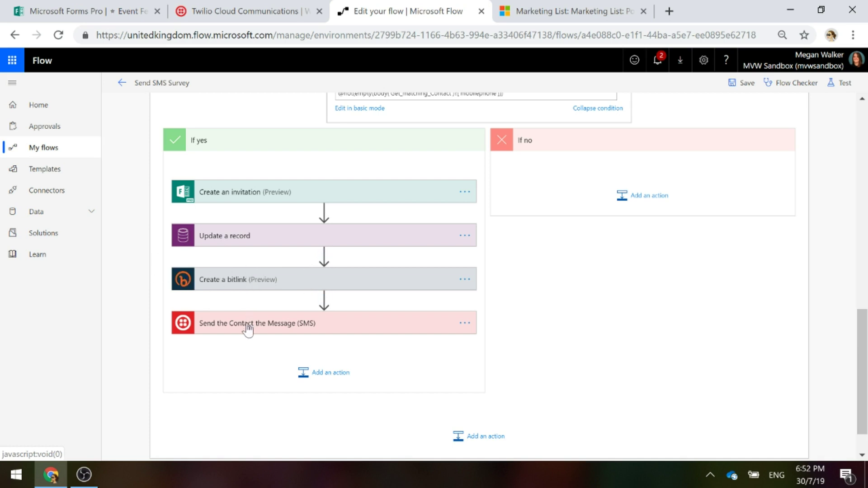
- Expand the SMS step showing the thank-you text to Mobile Phone with the Bitlink Url
click(256, 195)
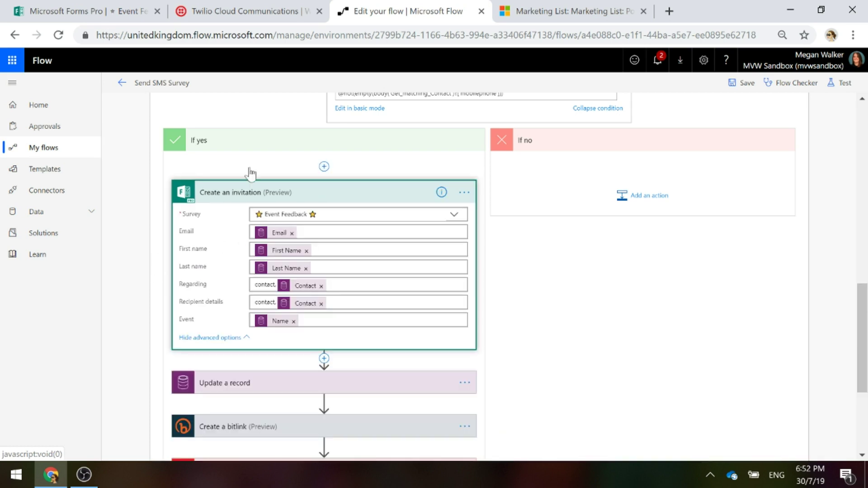
click(216, 197)
click(225, 332)
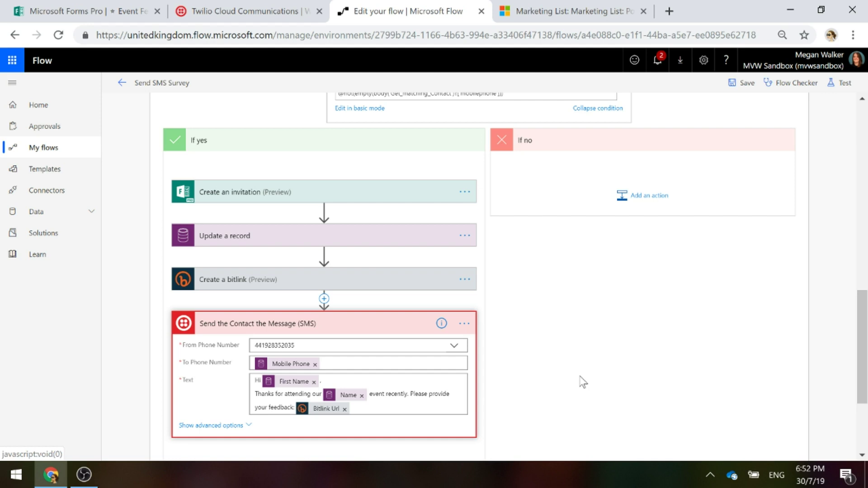
- Switch to the Event Feedback survey in Forms Pro to view its two questions
click(67, 13)
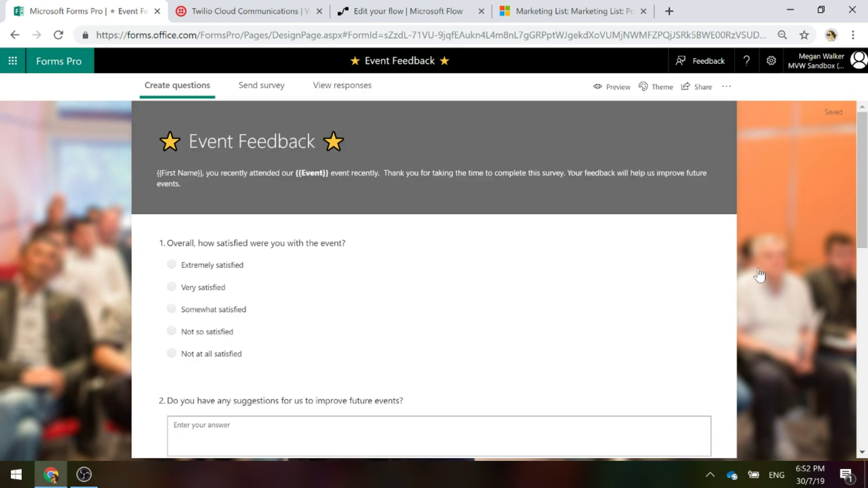
- Return to the flow editor, collapse the SMS step and expand Create a bitlink
click(413, 12)
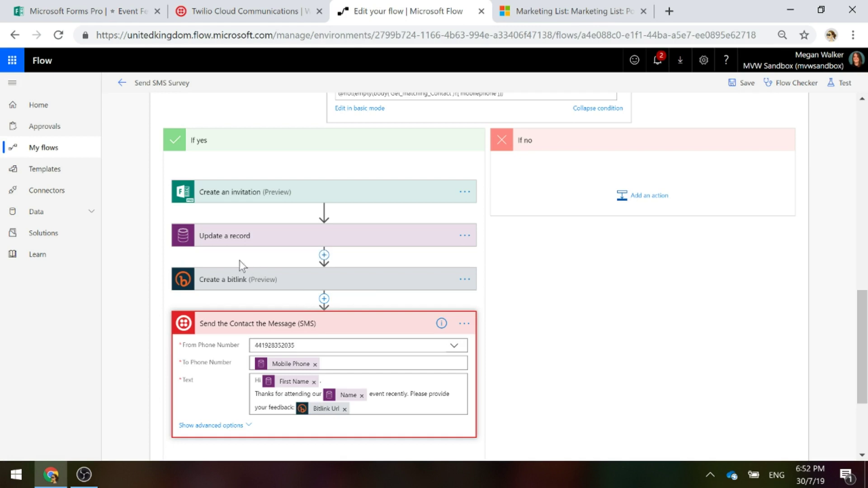
click(248, 320)
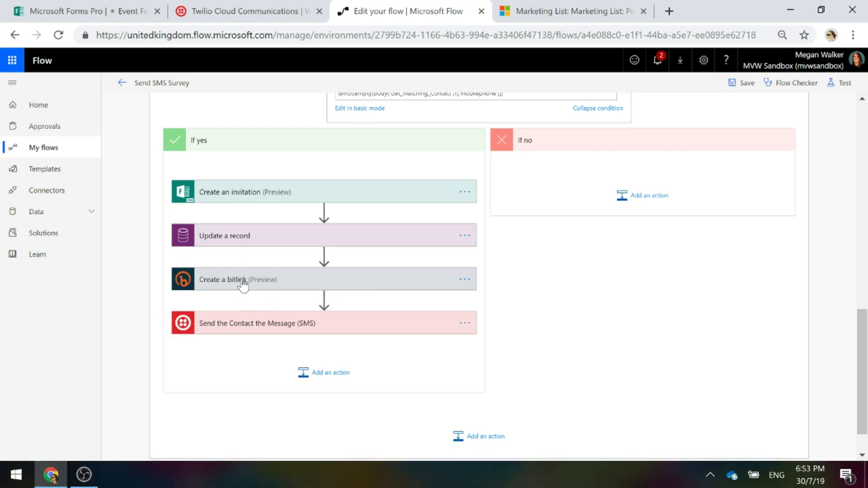
click(244, 283)
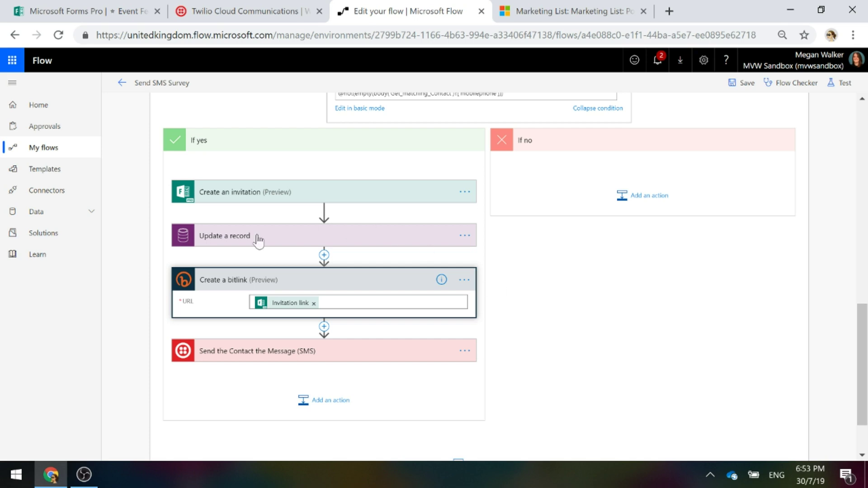
- Search the bitlink URL's dynamic content for 'invitation', then collapse the card
click(320, 302)
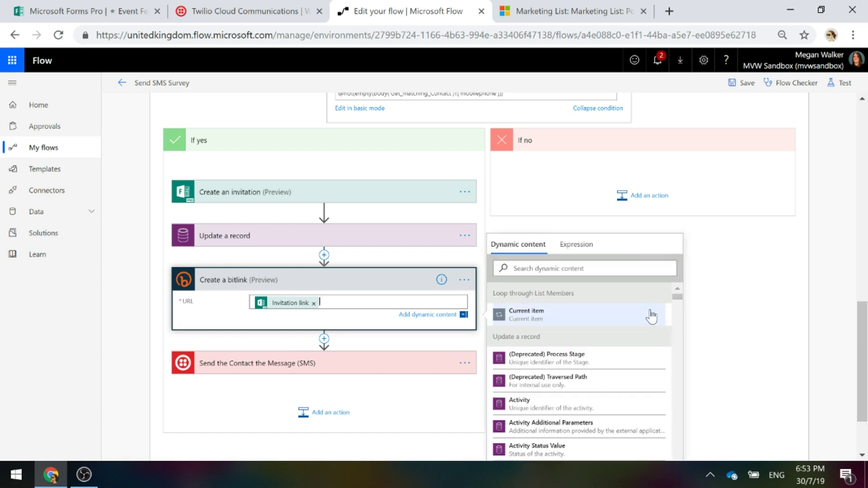
scroll(651, 311, down, 15)
scroll(648, 342, down, 20)
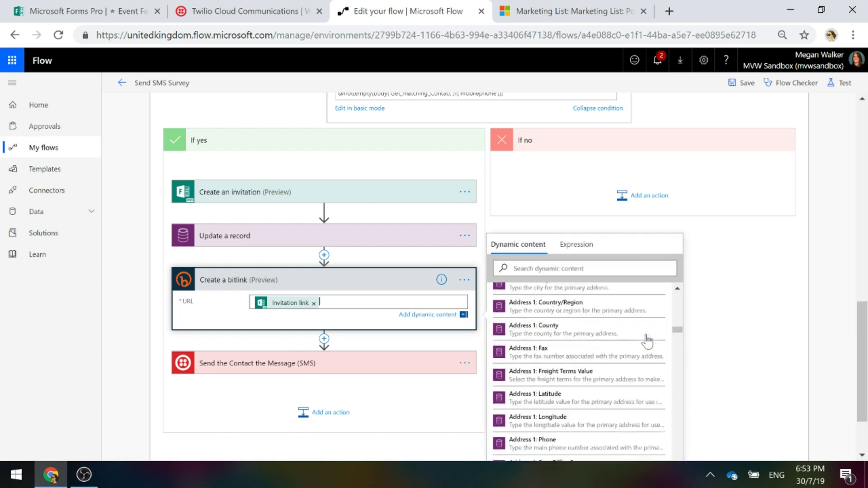
scroll(652, 340, down, 20)
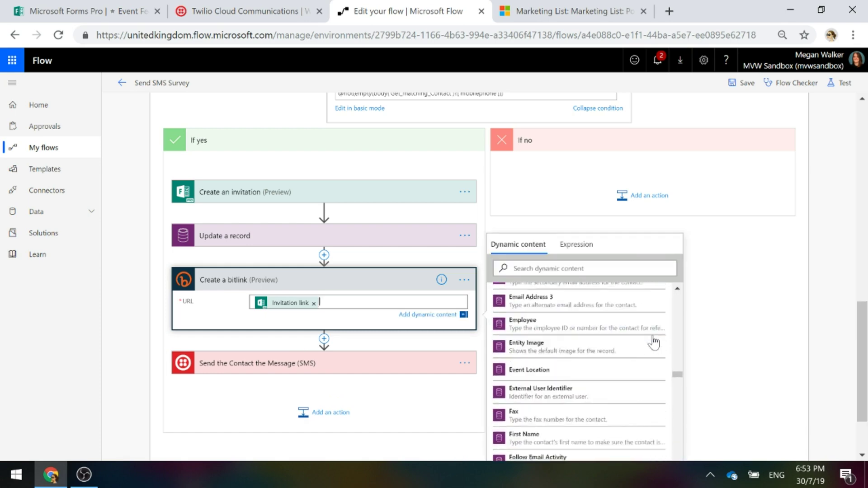
scroll(657, 343, down, 20)
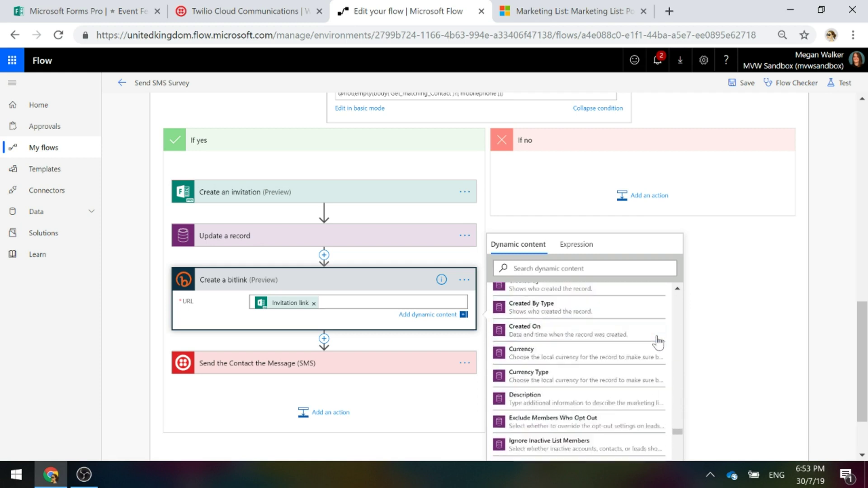
scroll(688, 334, down, 2)
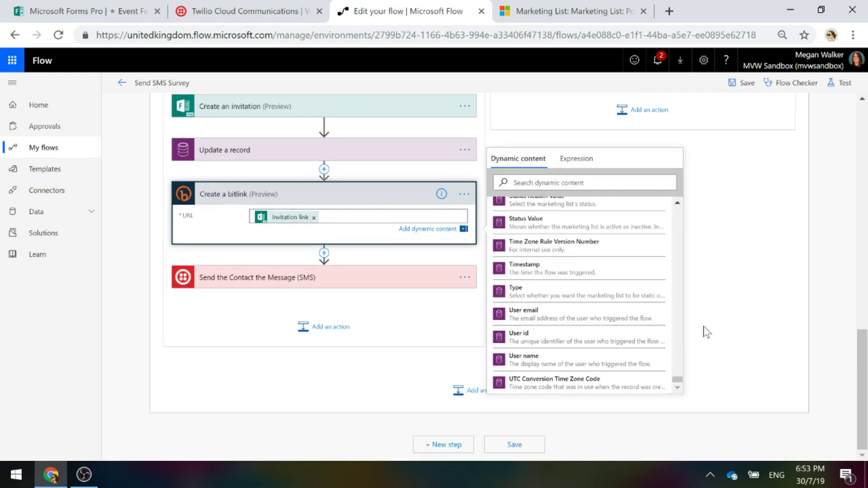
click(583, 182)
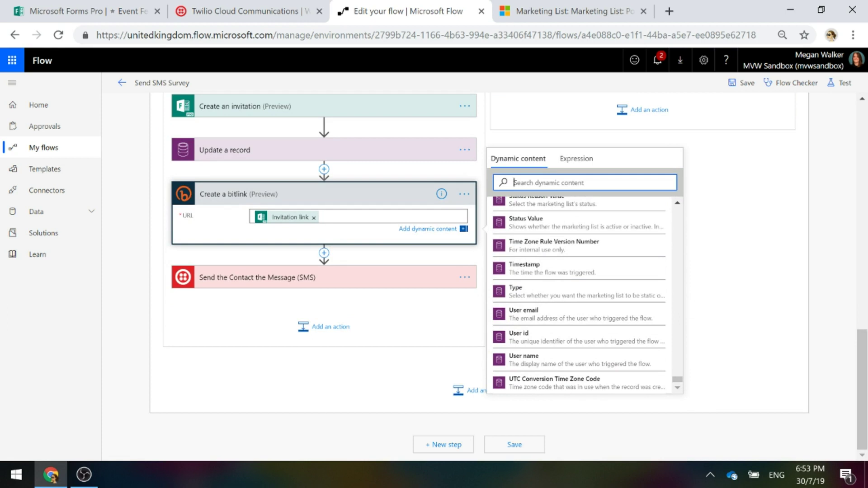
text(invitation)
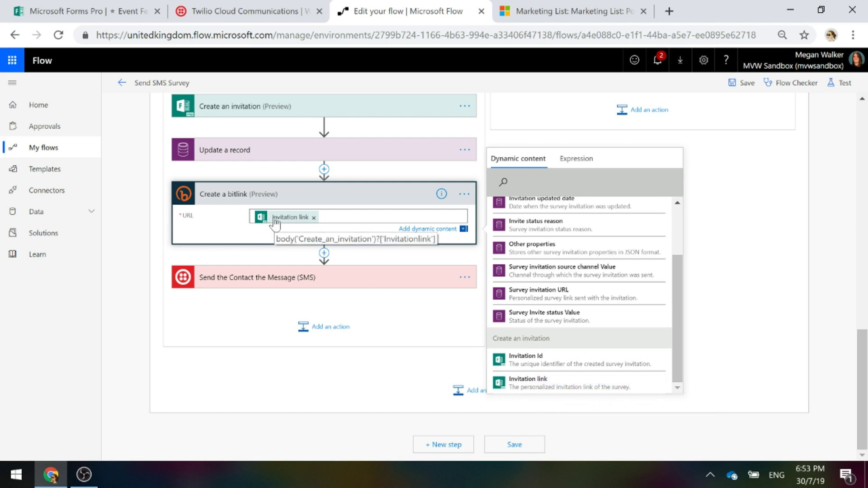
click(271, 265)
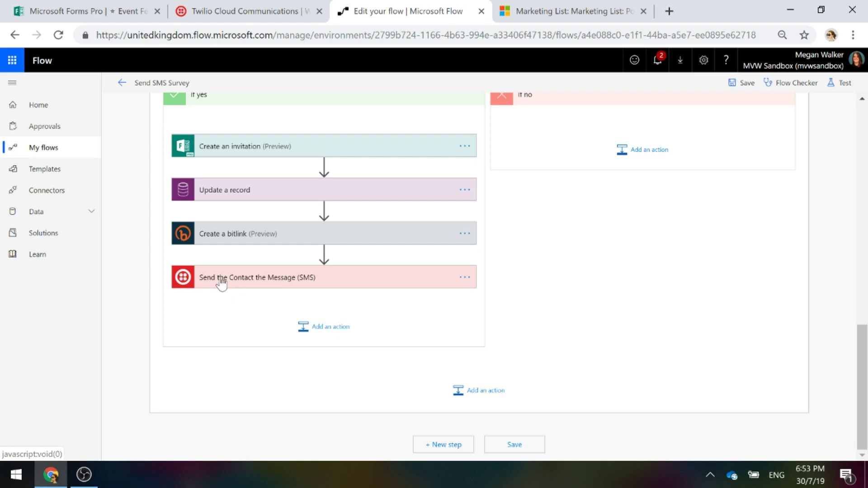
- Keep the existing sending number, append Bitlink Url after 'your feedback:', and collapse the SMS action
click(253, 279)
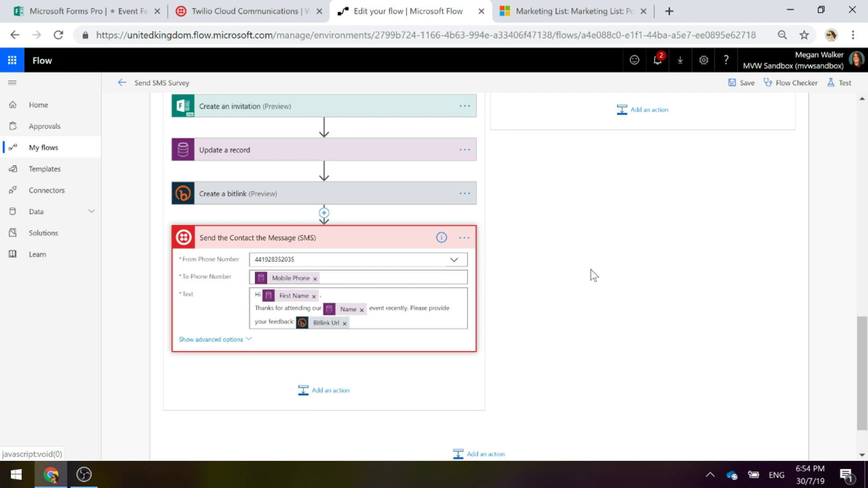
click(454, 261)
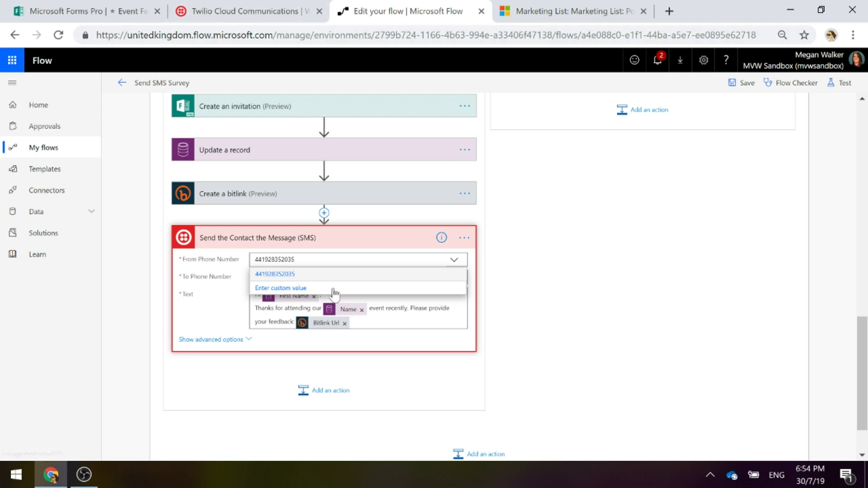
click(321, 275)
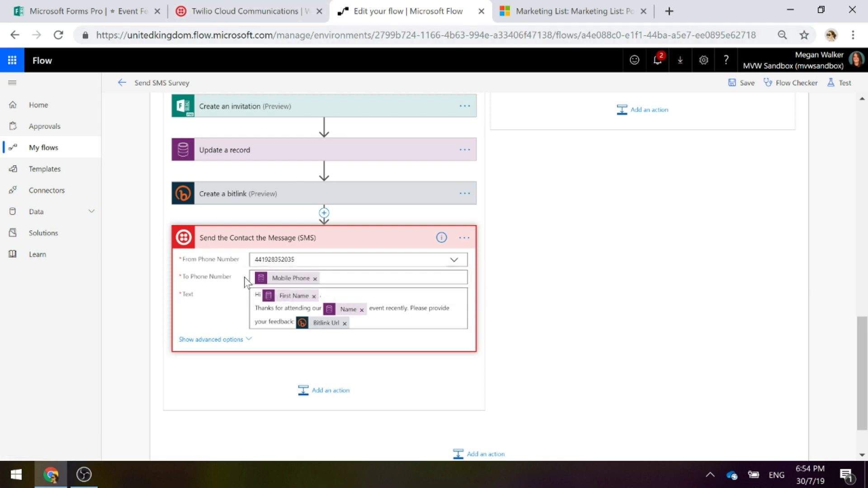
mouse_move(285, 286)
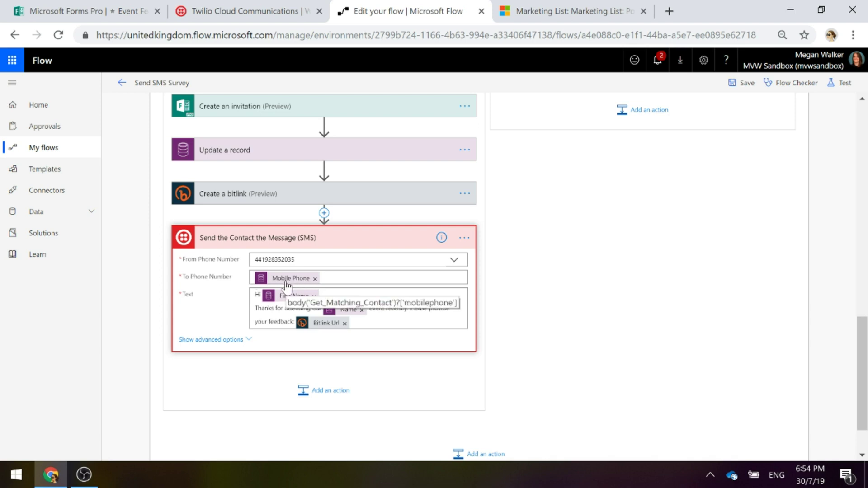
click(489, 302)
mouse_move(281, 298)
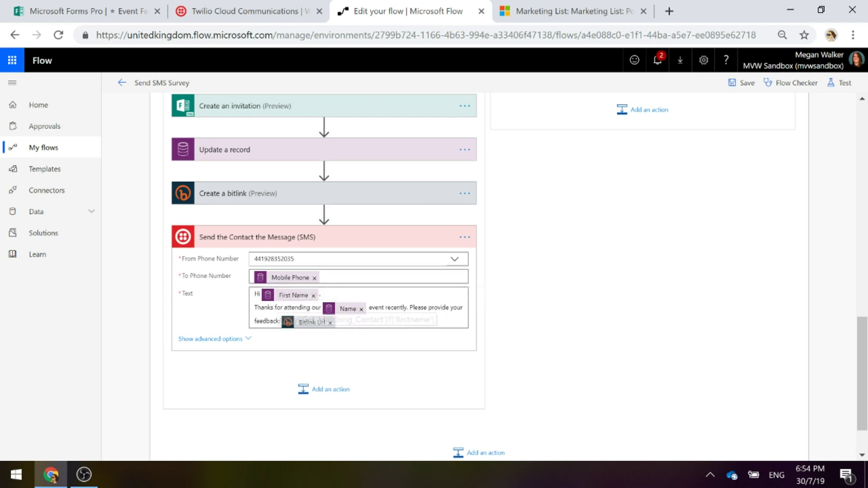
mouse_move(342, 312)
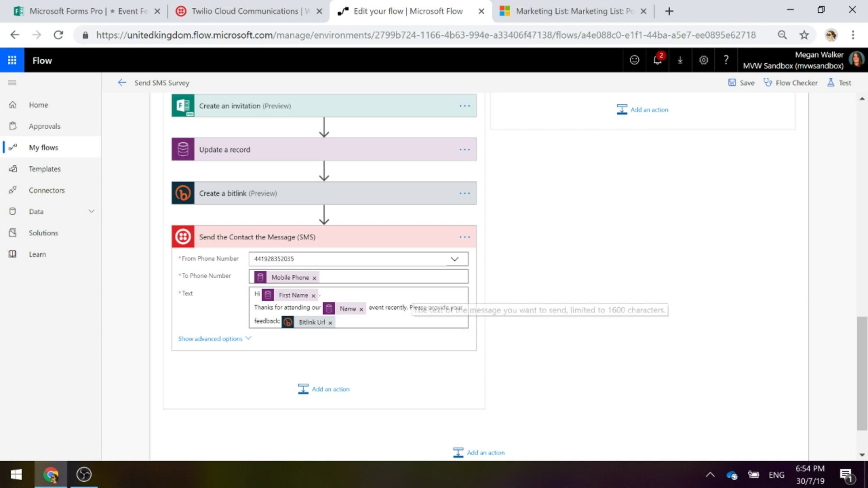
click(339, 322)
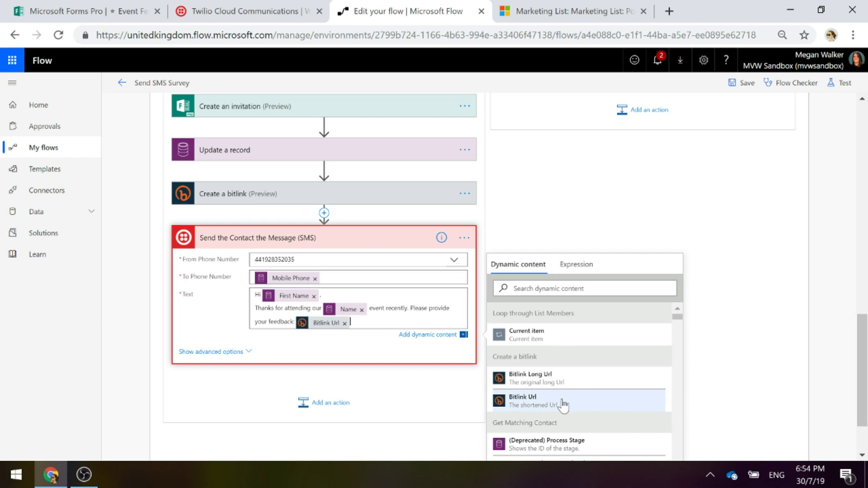
click(258, 242)
- Run the Send SMS Survey flow on the Power Coffee Social marketing list from Dynamics 365
scroll(612, 314, up, 6)
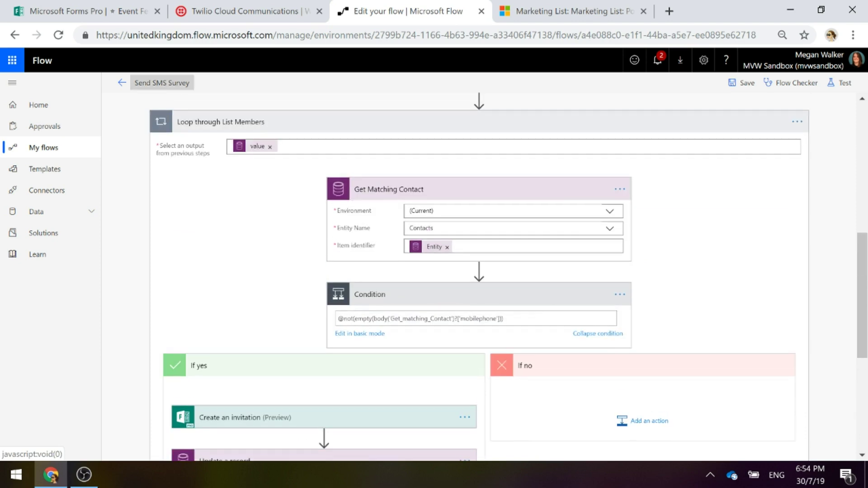
click(574, 13)
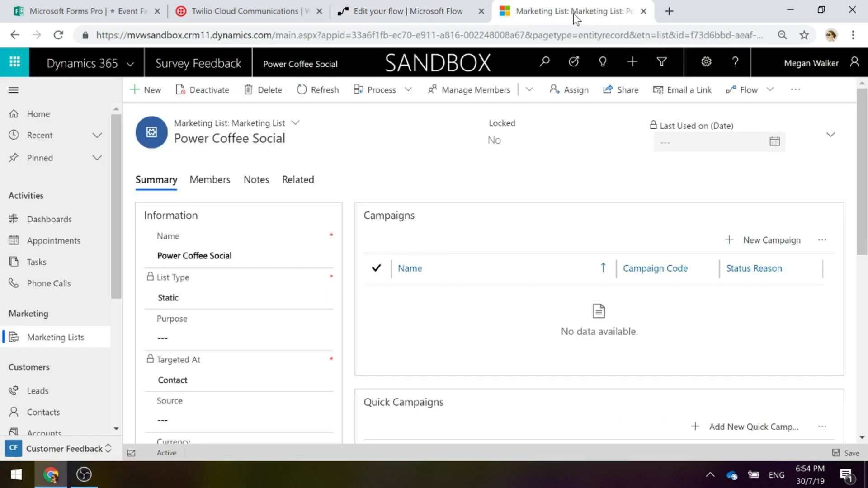
click(768, 100)
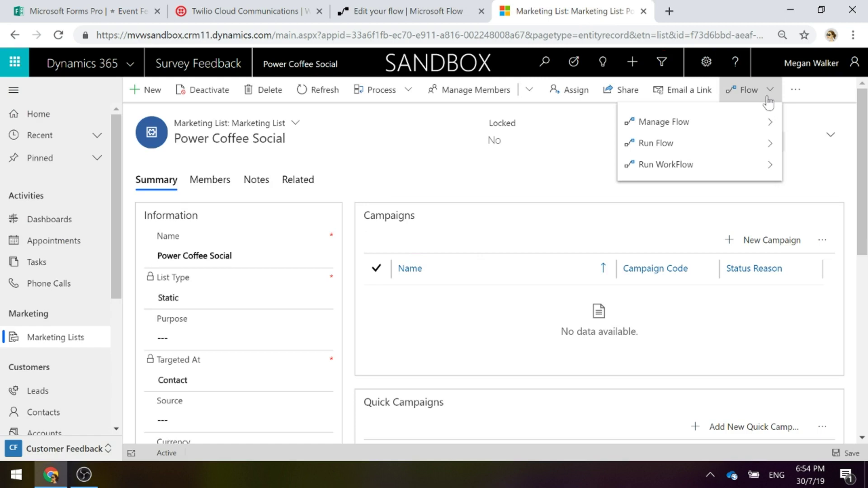
click(723, 145)
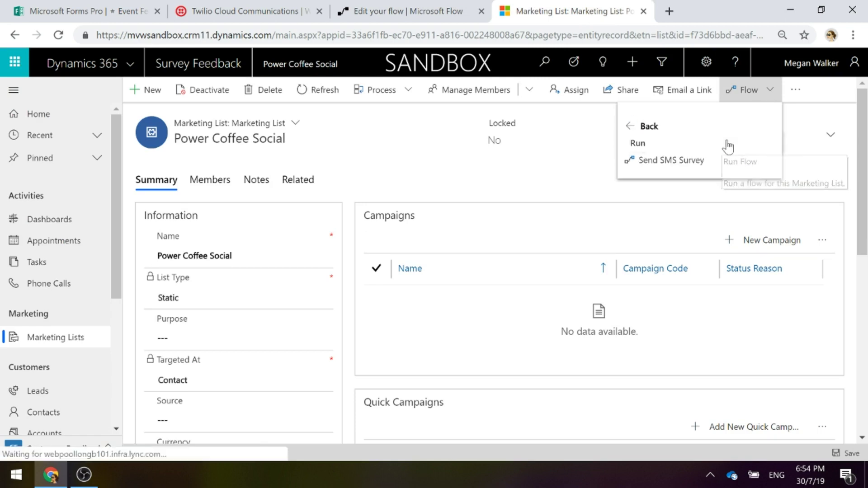
click(683, 163)
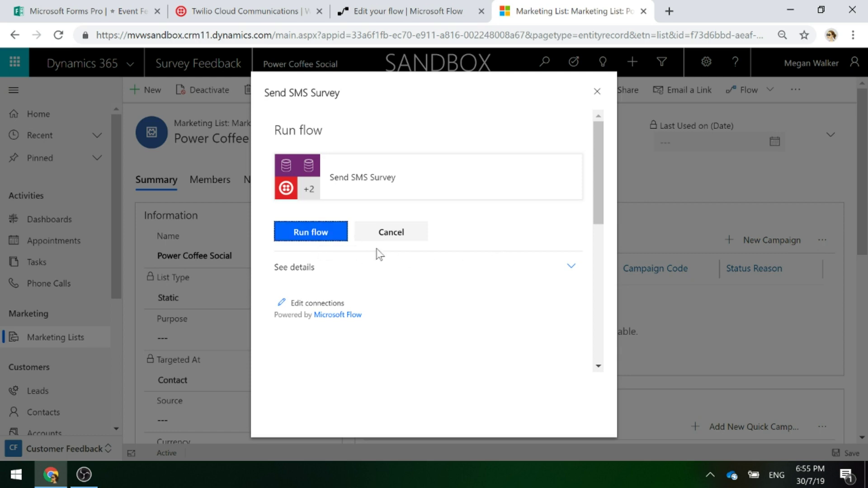
click(318, 234)
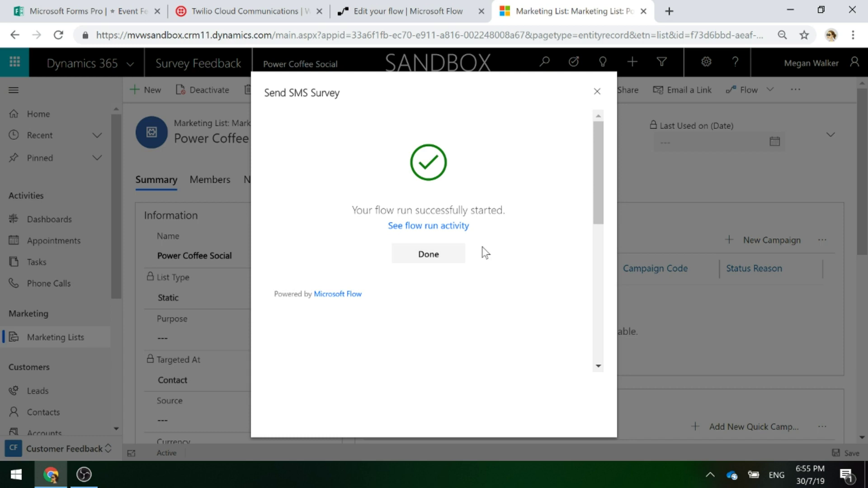
click(437, 267)
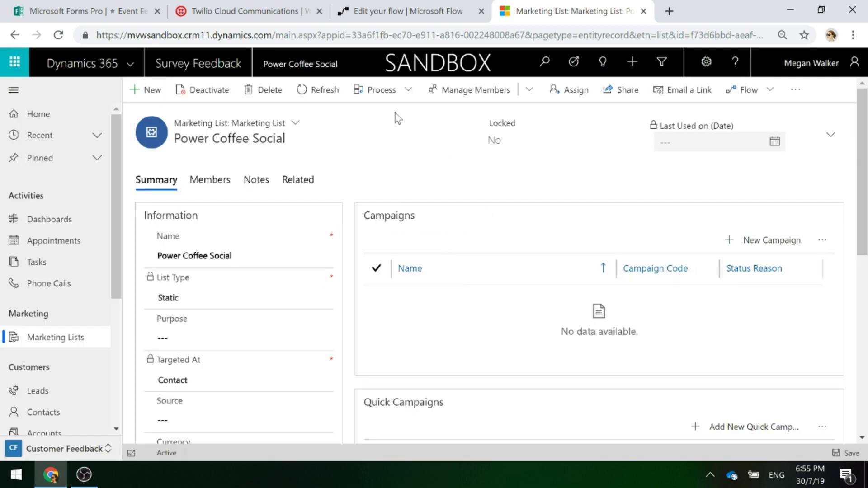
- Open the flow's latest run and expand the Loop, Condition and SMS action details
click(383, 14)
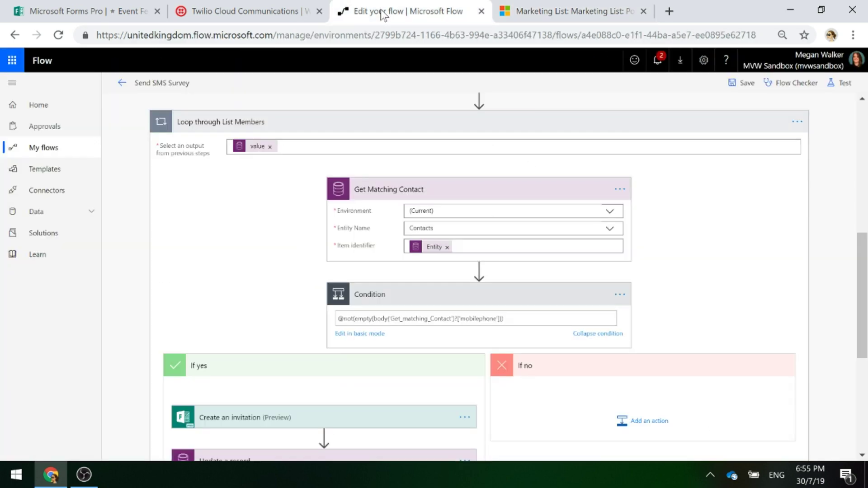
click(121, 84)
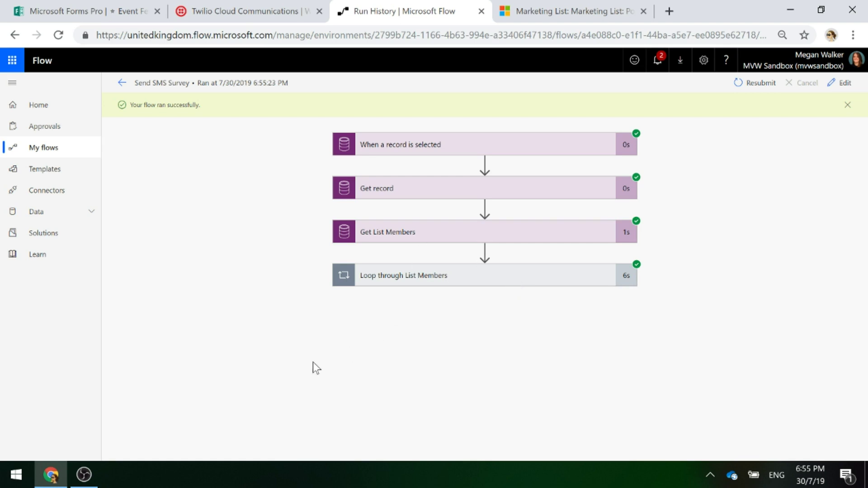
click(410, 284)
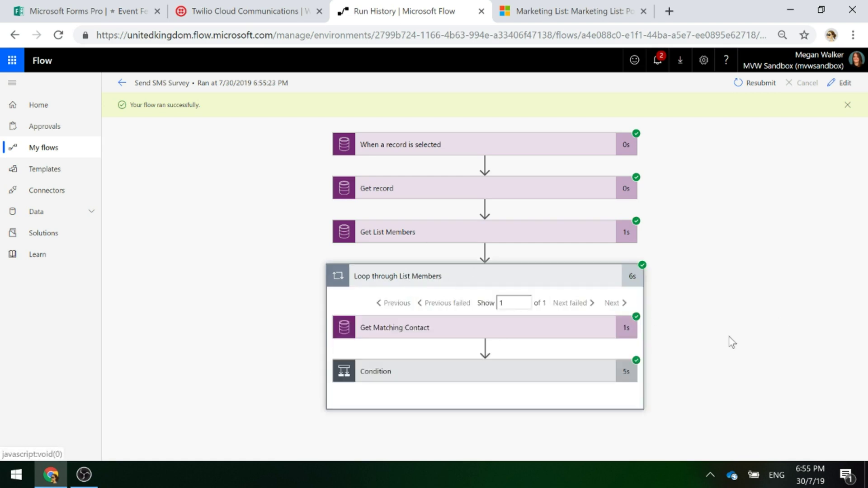
click(374, 379)
scroll(639, 329, down, 6)
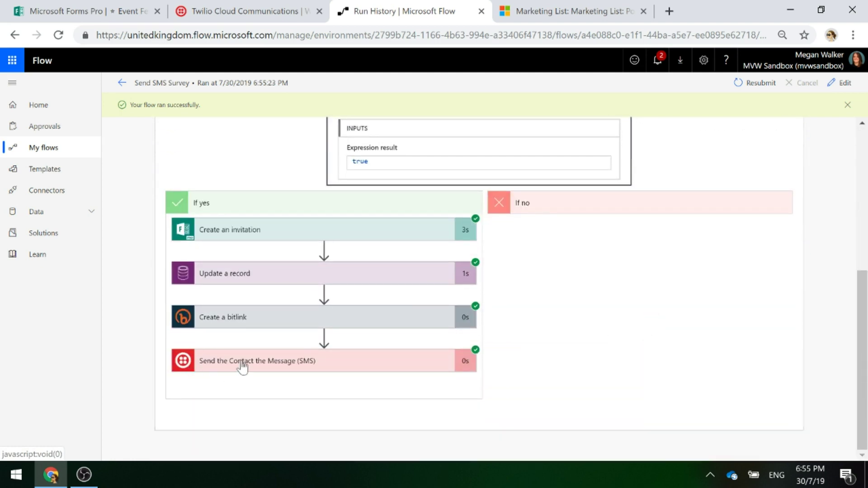
click(240, 361)
scroll(559, 358, down, 3)
scroll(558, 358, down, 2)
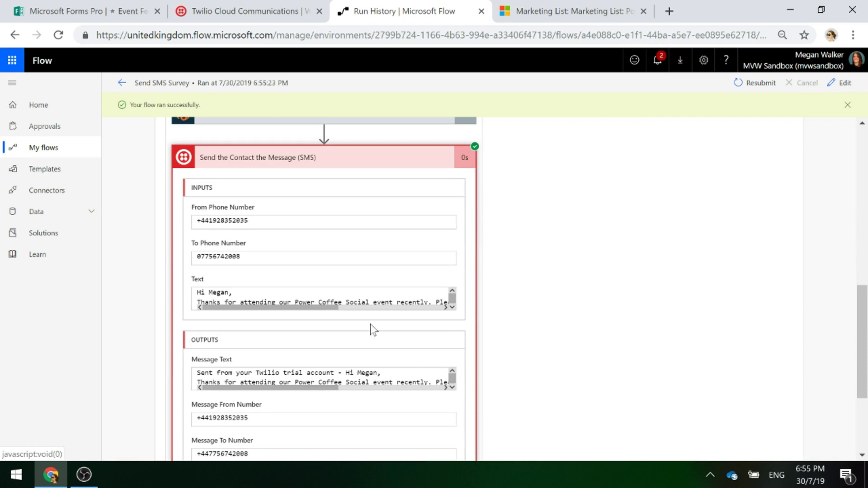
- Copy the bit.ly link from the SMS Text and paste it into a new browser tab
drag(296, 312, 236, 319)
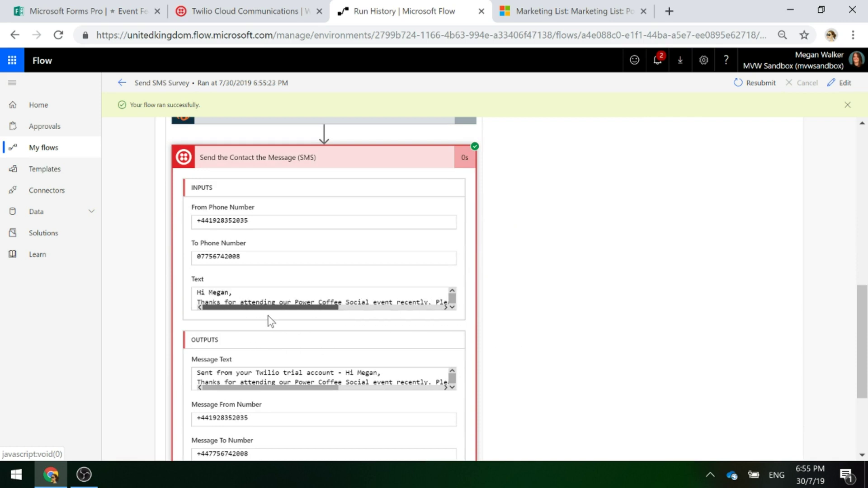
drag(289, 314, 411, 308)
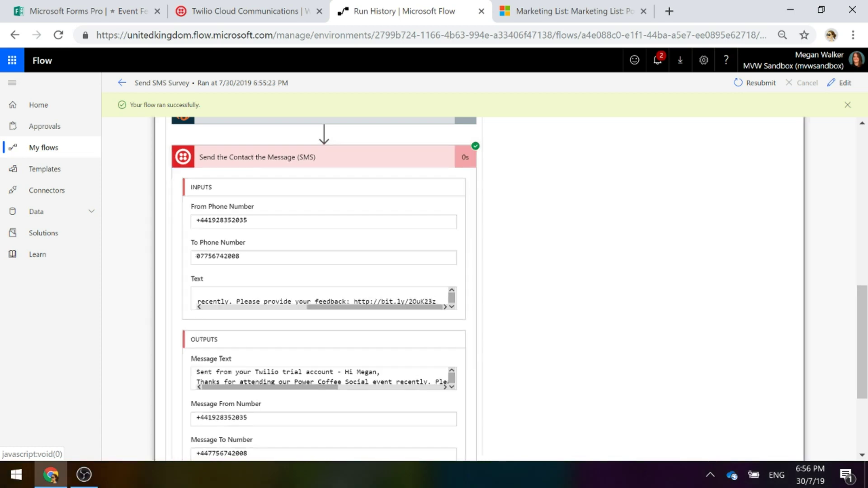
drag(355, 300, 438, 300)
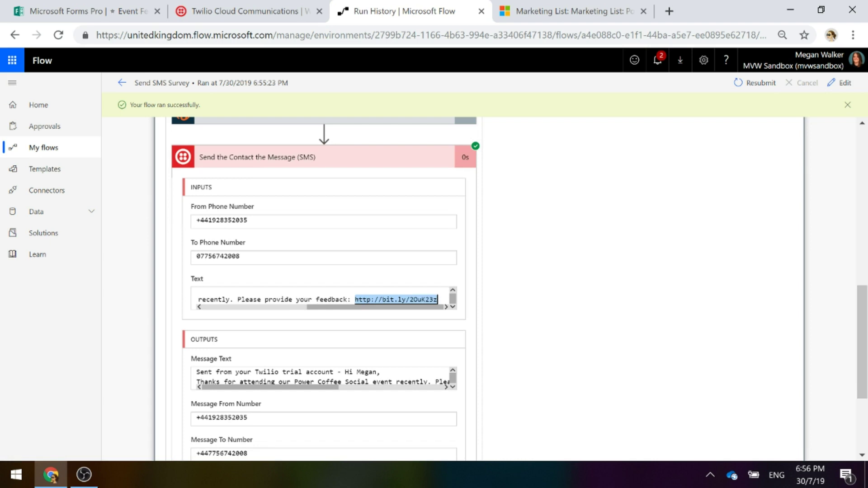
key(ctrl+c)
click(669, 11)
key(ctrl+v)
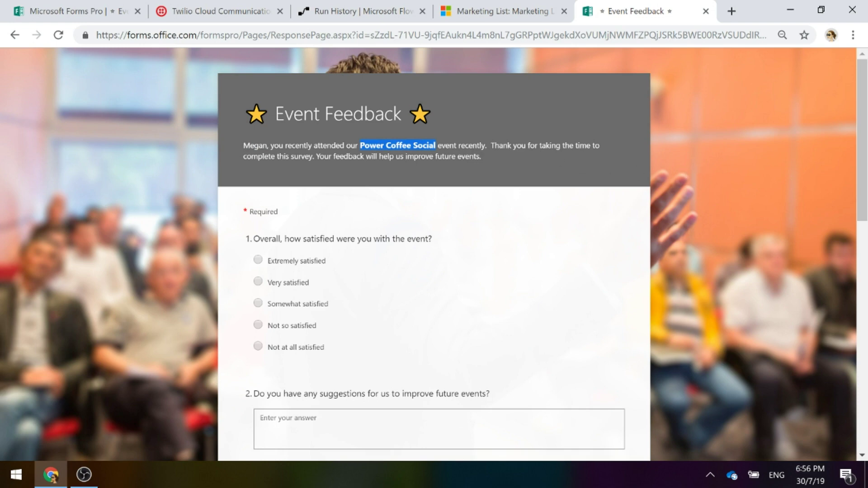
click(687, 170)
scroll(663, 262, down, 10)
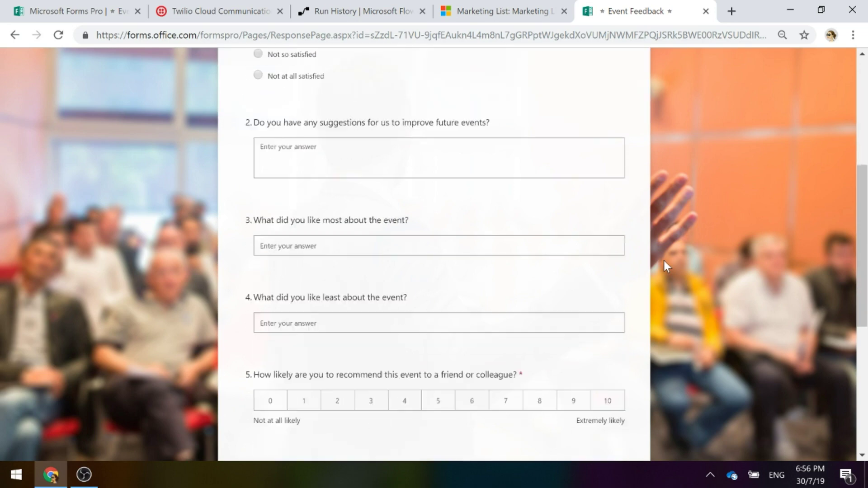
scroll(719, 306, up, 10)
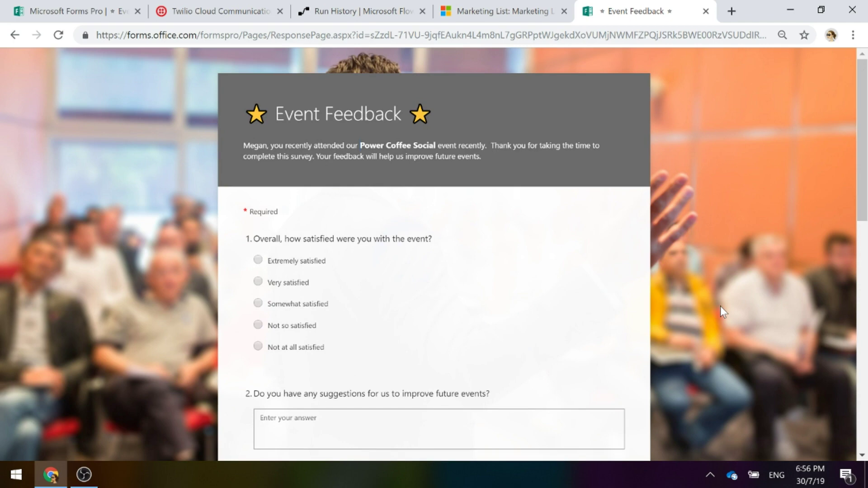
- Return to the Send SMS Survey run history and scroll through its succeeded steps
click(323, 2)
scroll(655, 282, up, 10)
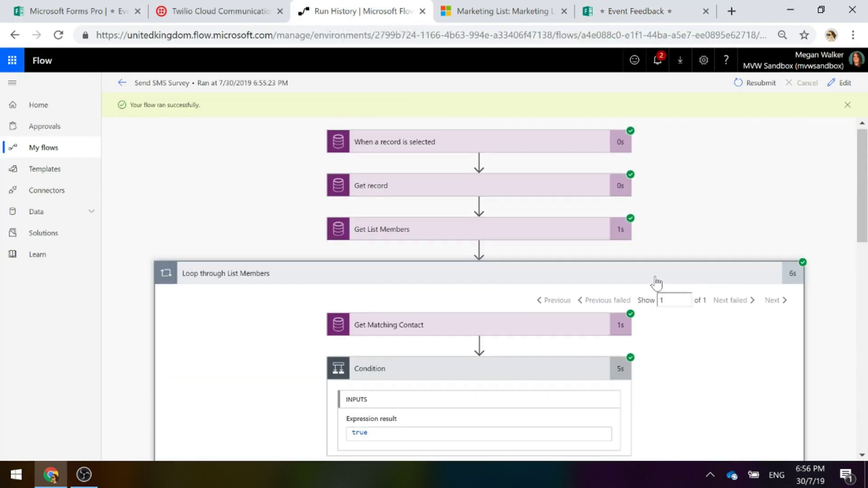
scroll(726, 272, down, 3)
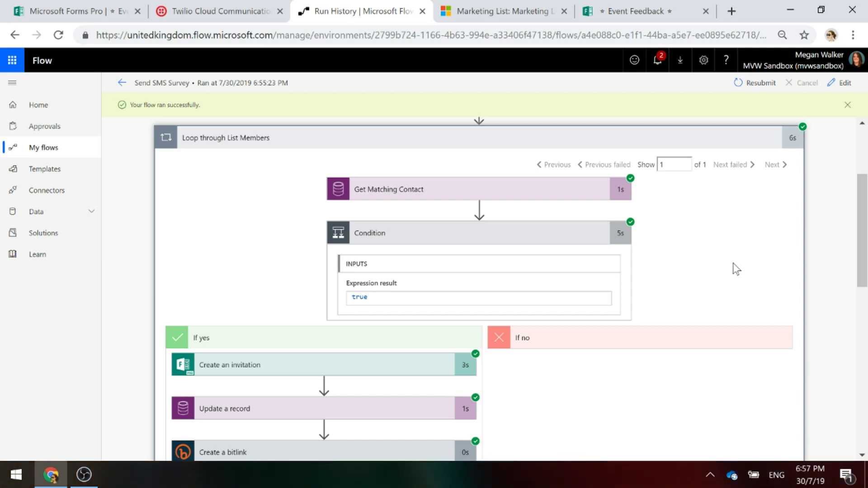
scroll(730, 260, up, 3)
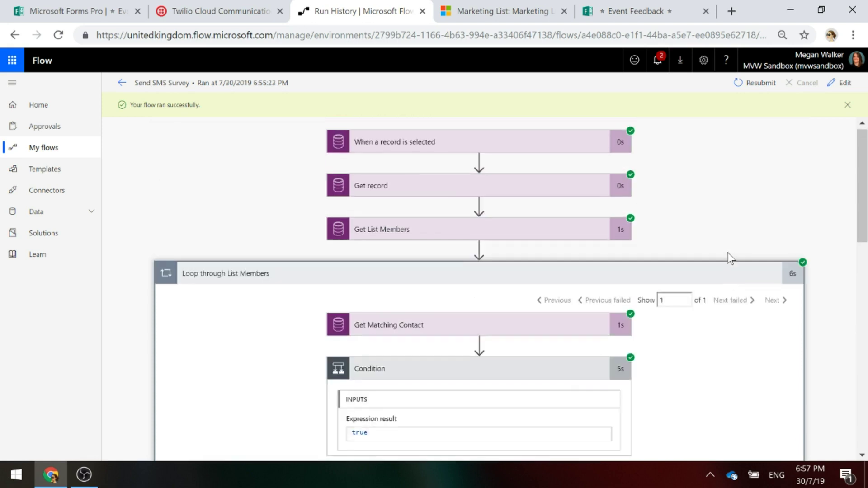